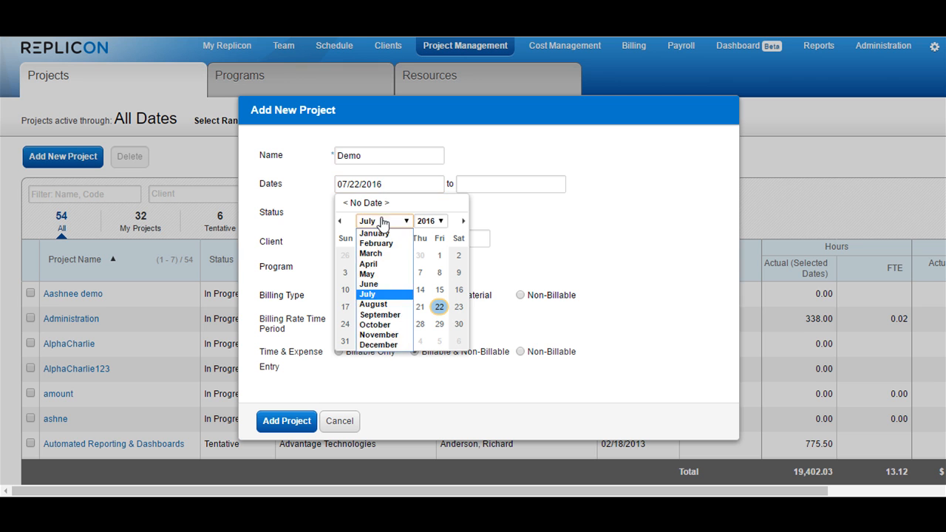
Set the new project's start date to 01/01/2016 and keep its status as In Progress
left_click(381, 230)
left_click(433, 259)
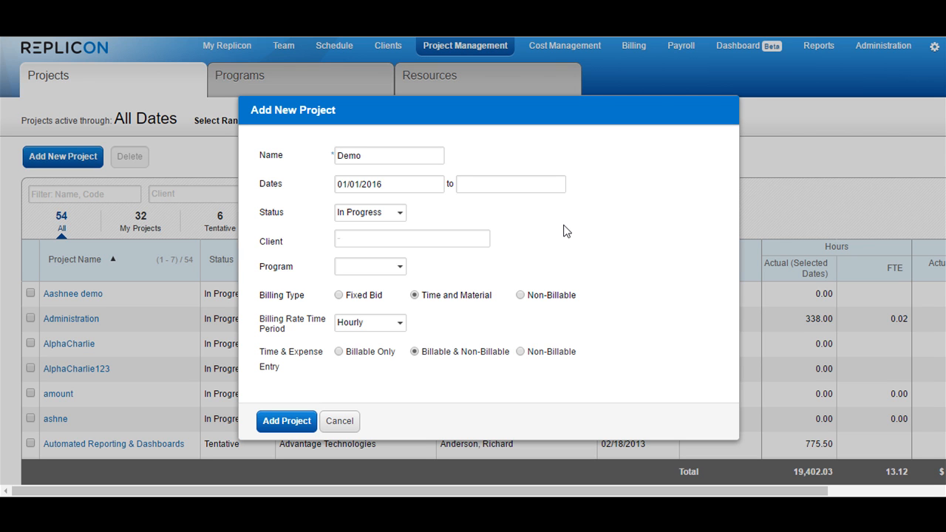
left_click(367, 215)
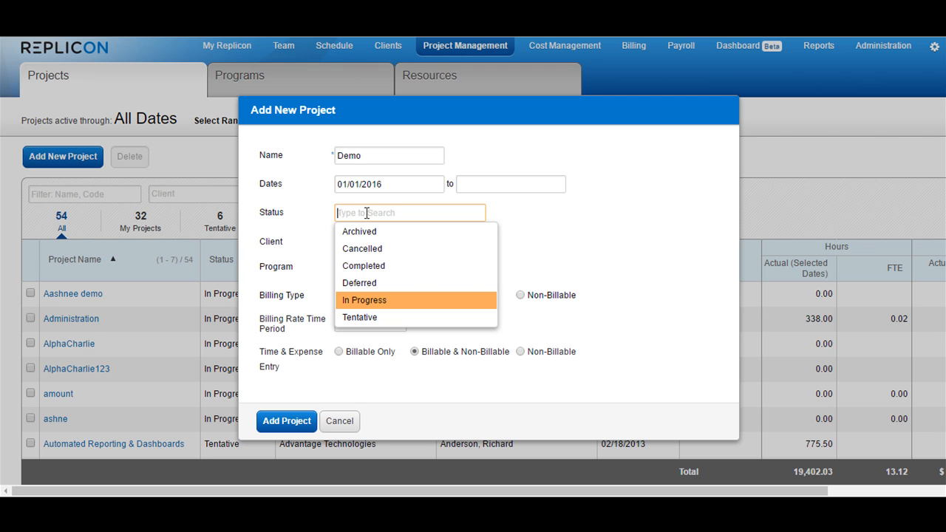
key("Return")
Assign the new project to the client Advantage Technologies and the program ERP Practice
left_click(385, 240)
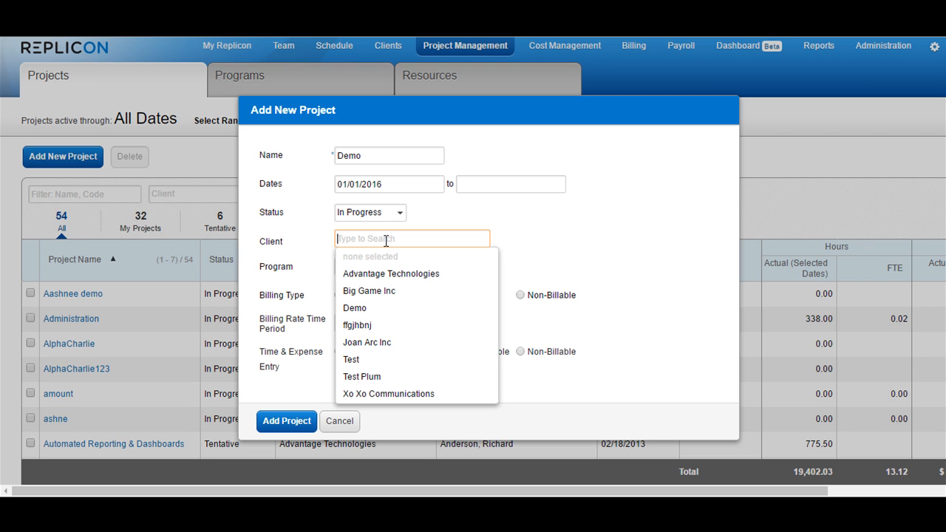
left_click(384, 275)
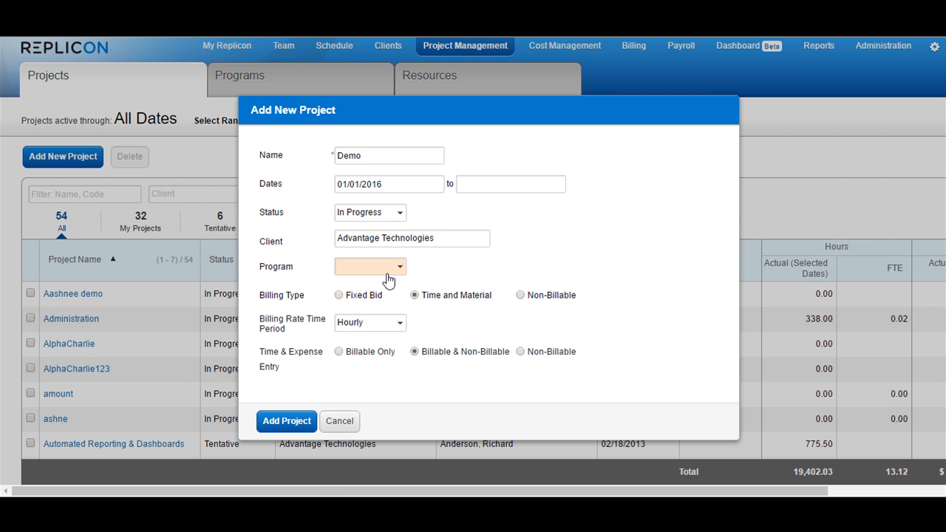
left_click(387, 271)
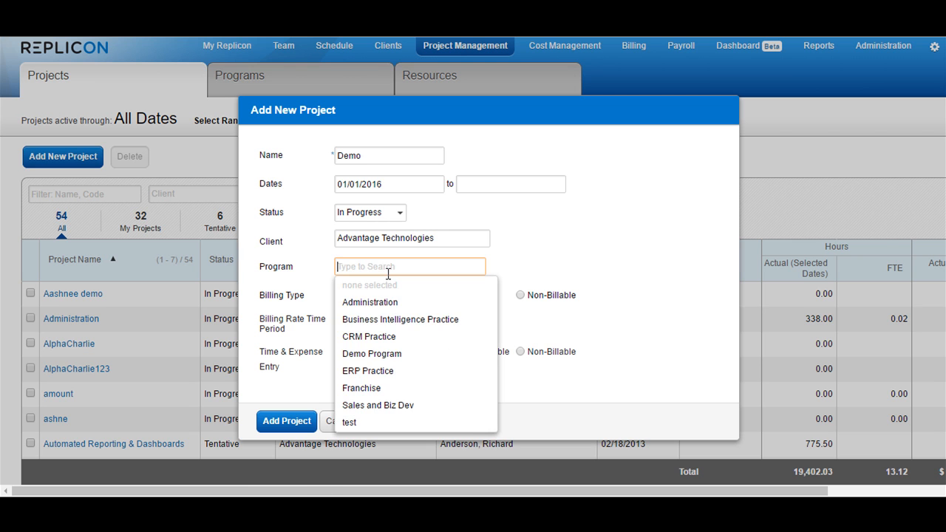
left_click(370, 374)
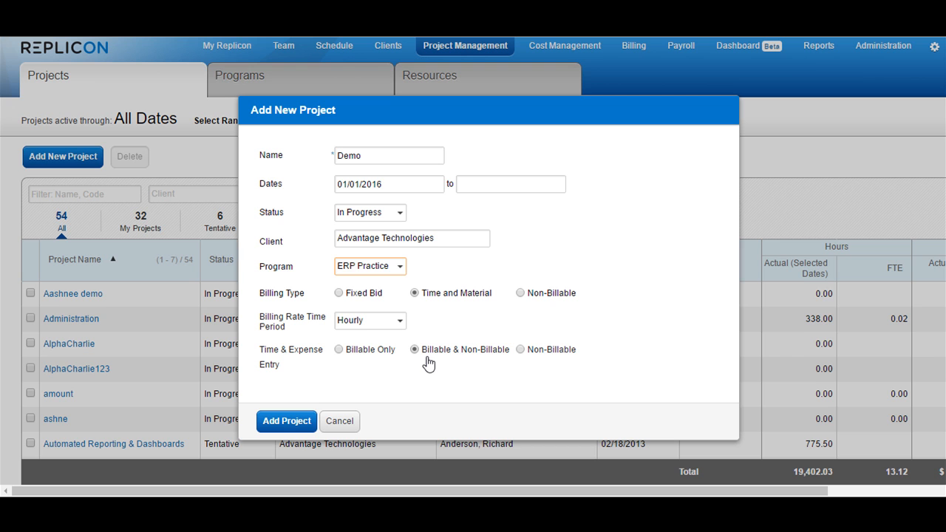
Review the billing options, keep Time and Material with an Hourly rate period, and add the project
left_click(395, 322)
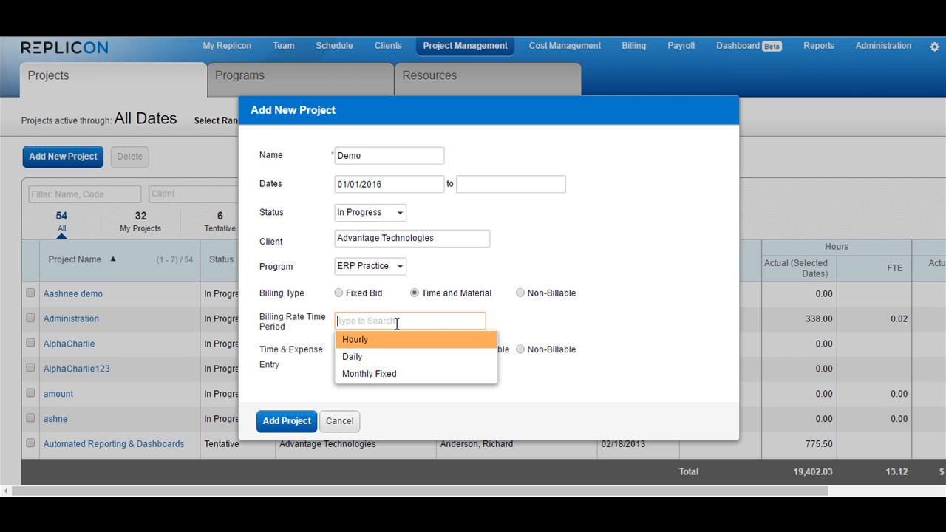
left_click(581, 315)
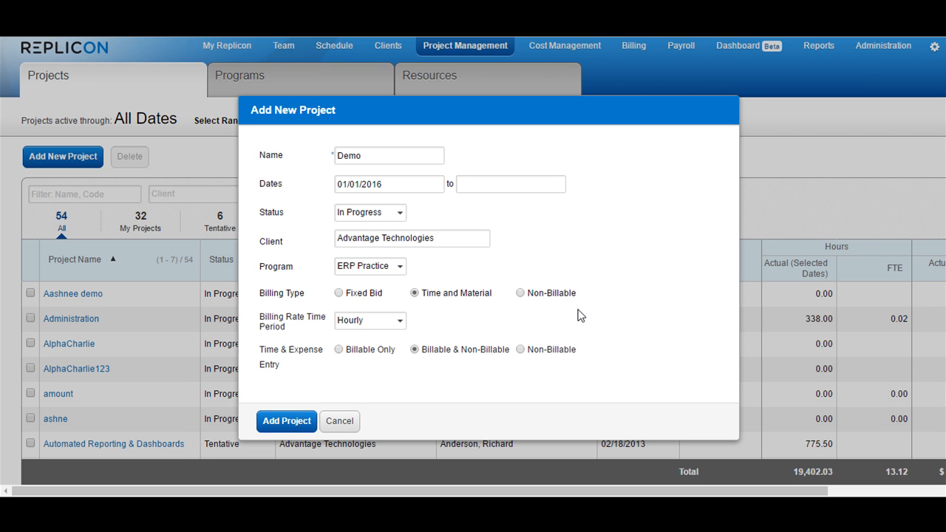
left_click(338, 294)
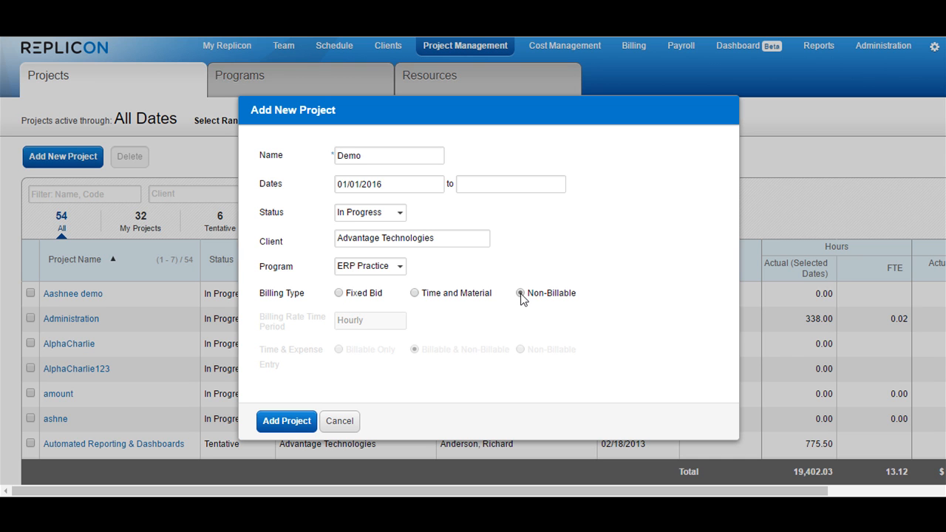
left_click(414, 293)
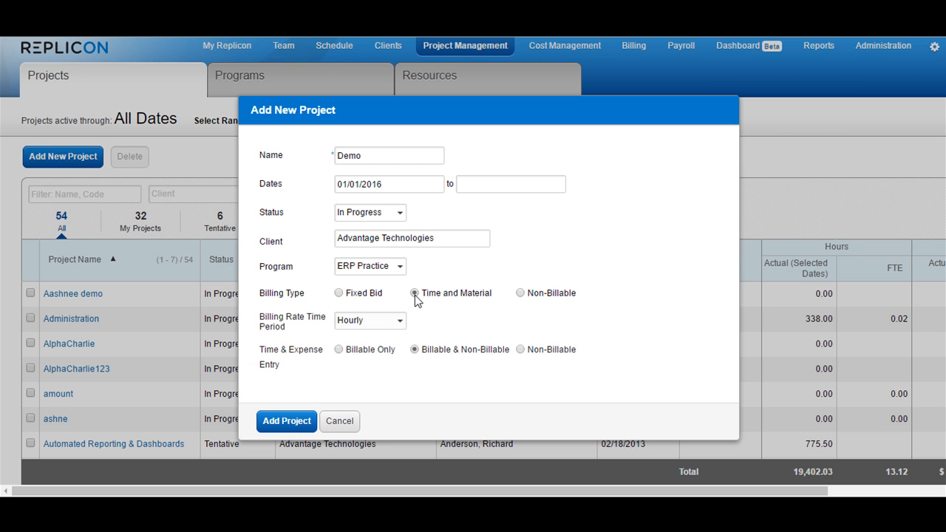
left_click(303, 423)
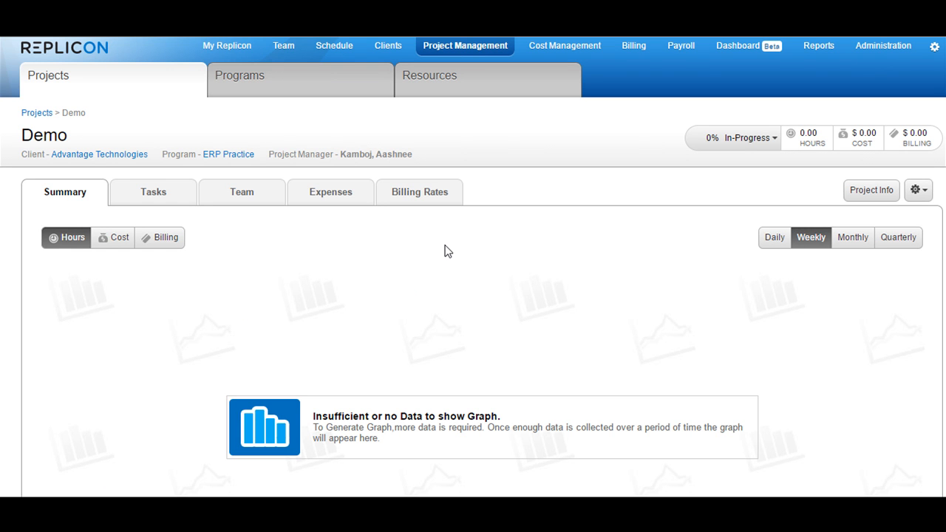
Open the Demo project's information and review the choices for client representative and project manager
left_click(862, 195)
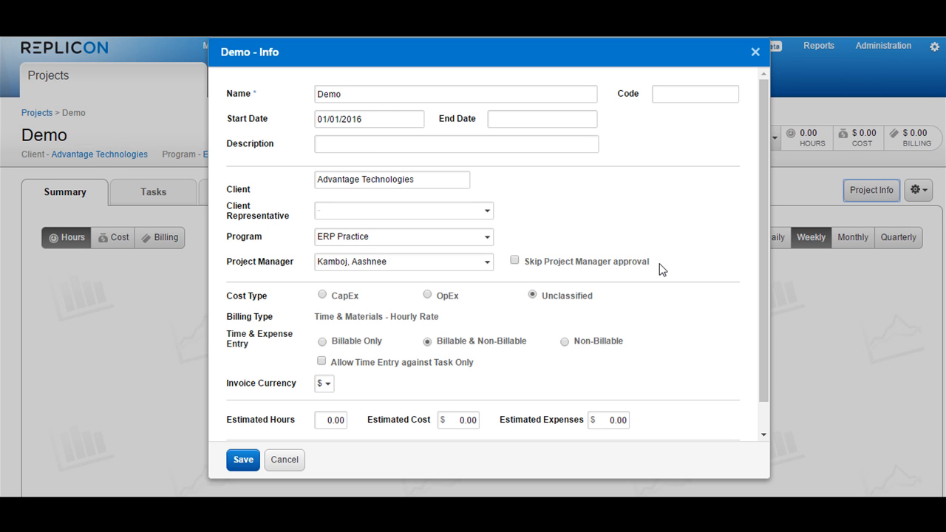
left_click(479, 210)
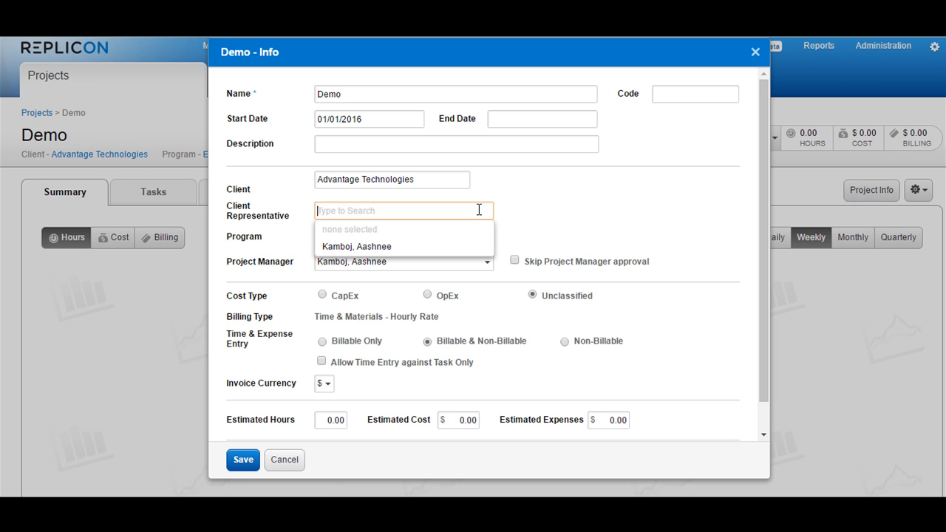
left_click(540, 213)
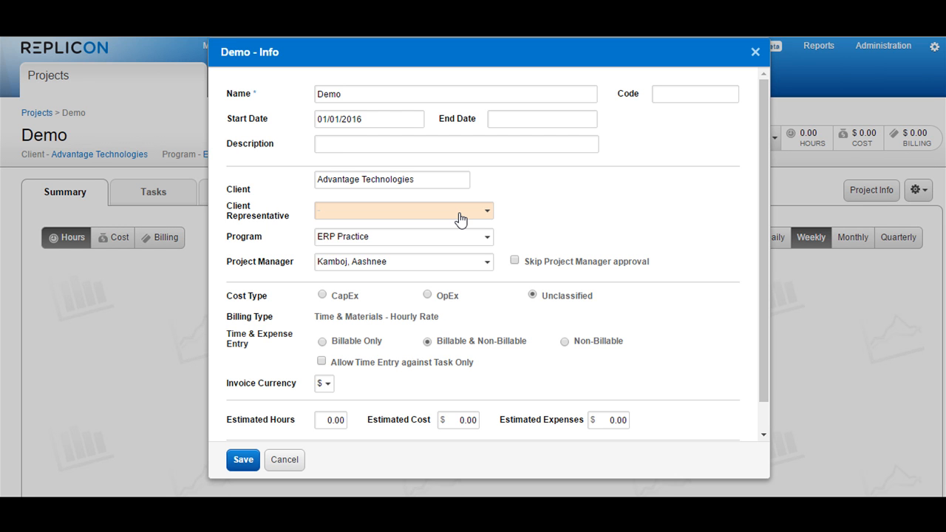
left_click(460, 263)
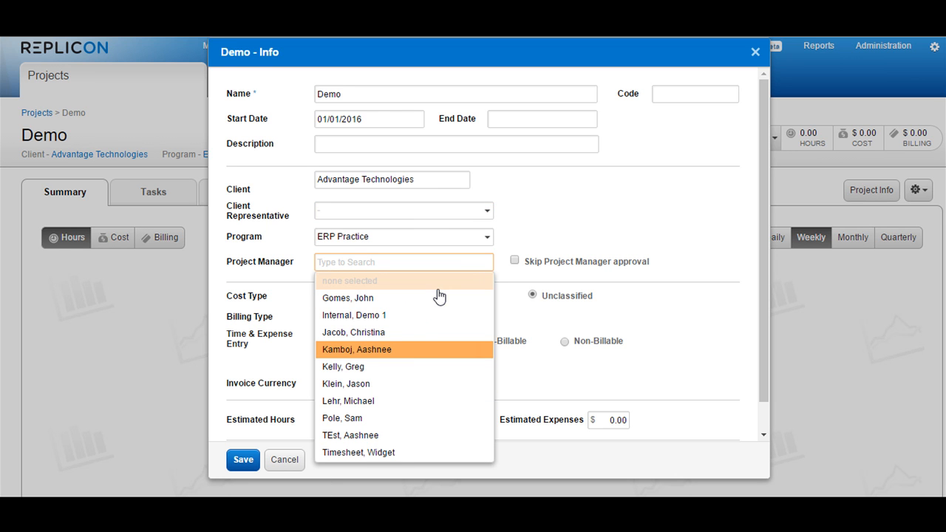
left_click(560, 229)
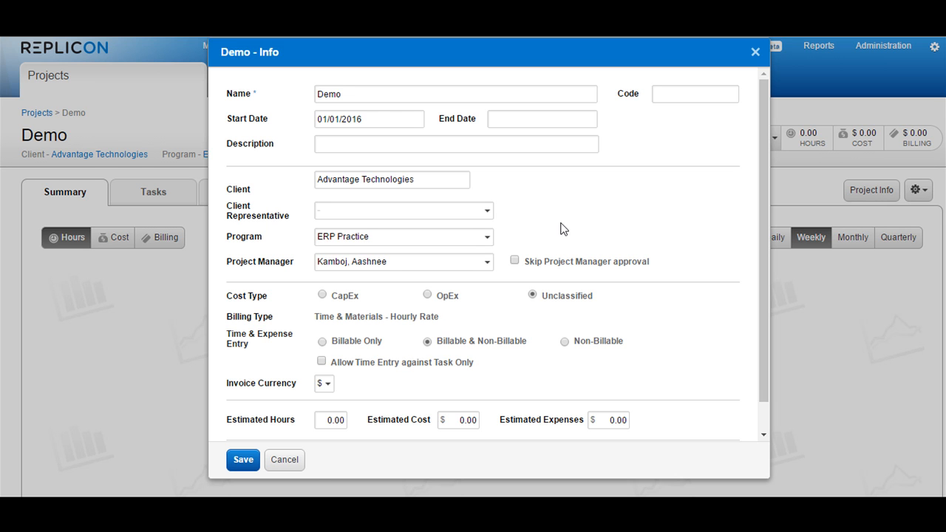
Set the project's invoice currency to CAD$ and save the project information
left_click(325, 384)
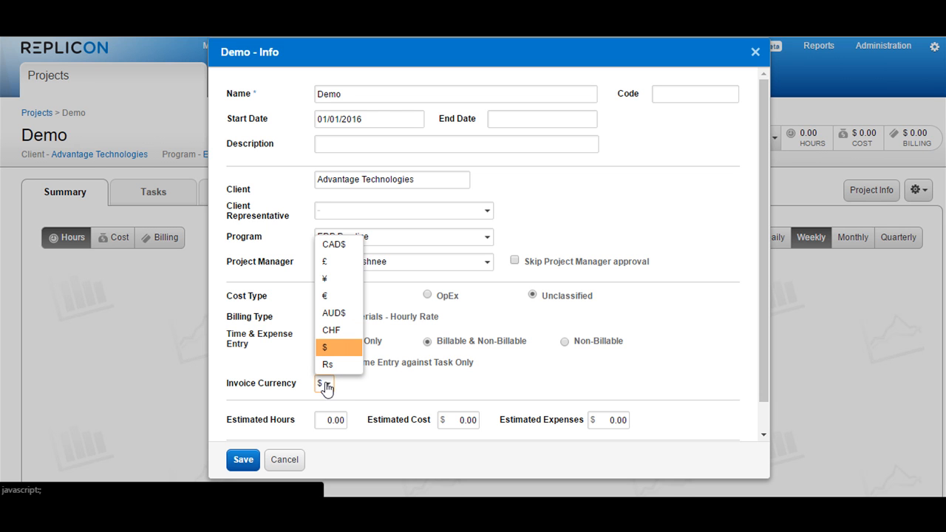
left_click(333, 245)
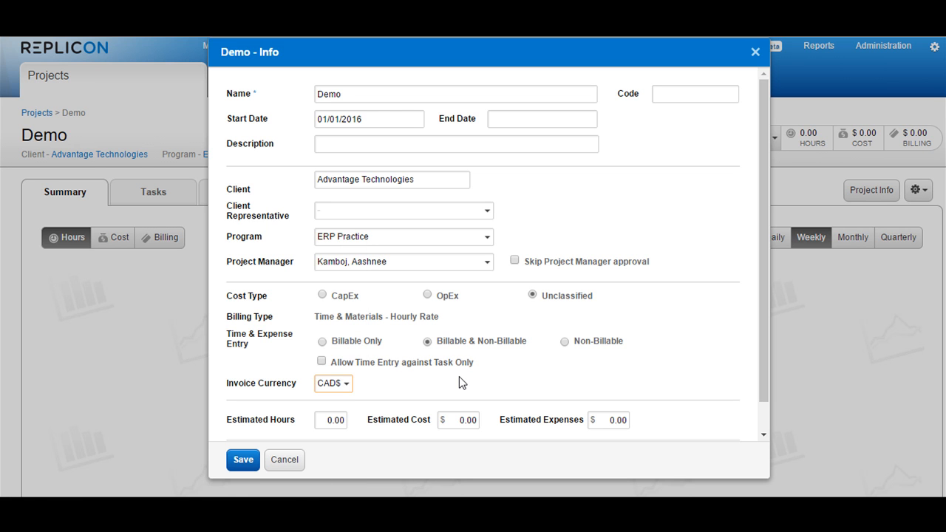
scroll(459, 376, "down", 3)
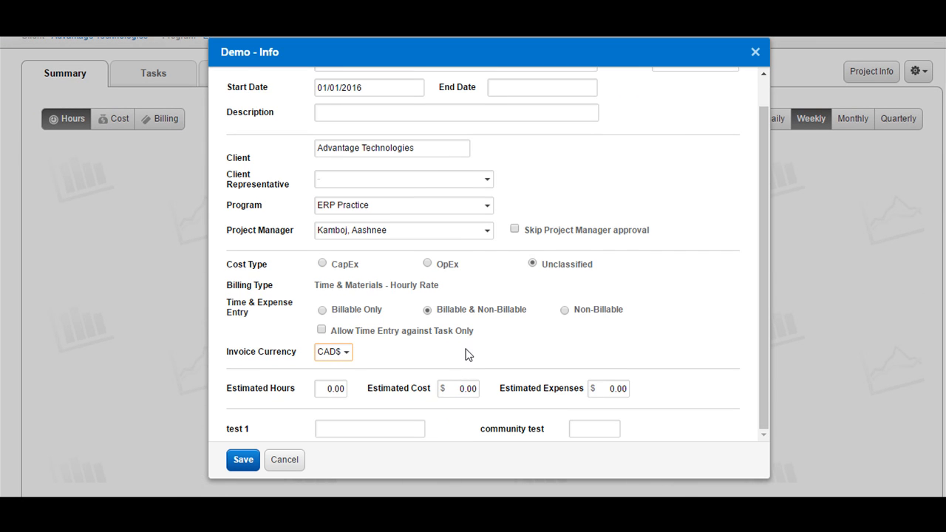
scroll(465, 349, "up", 1)
left_click(334, 420)
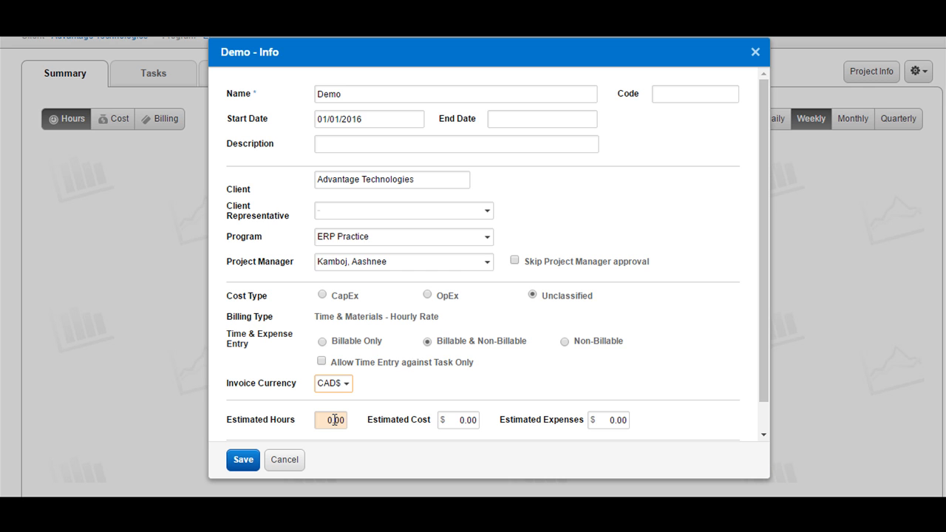
scroll(571, 210, "down", 1)
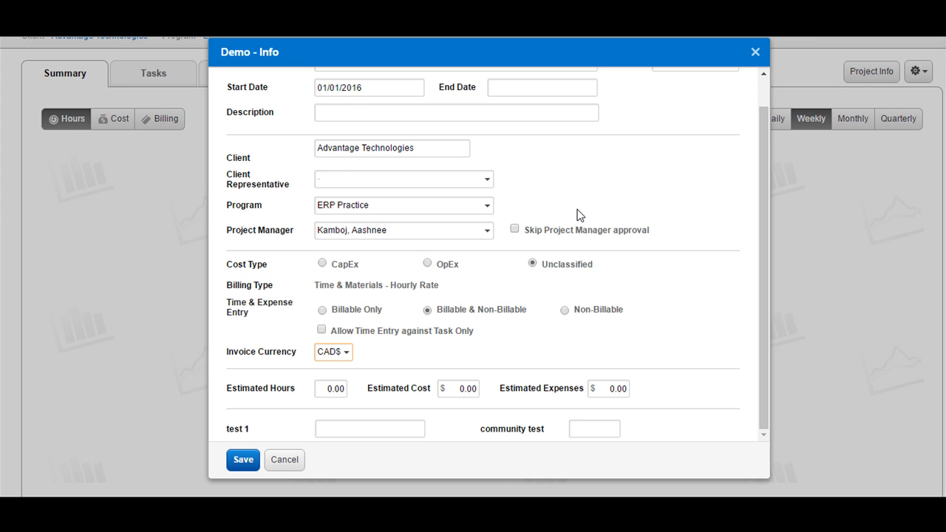
scroll(579, 214, "up", 1)
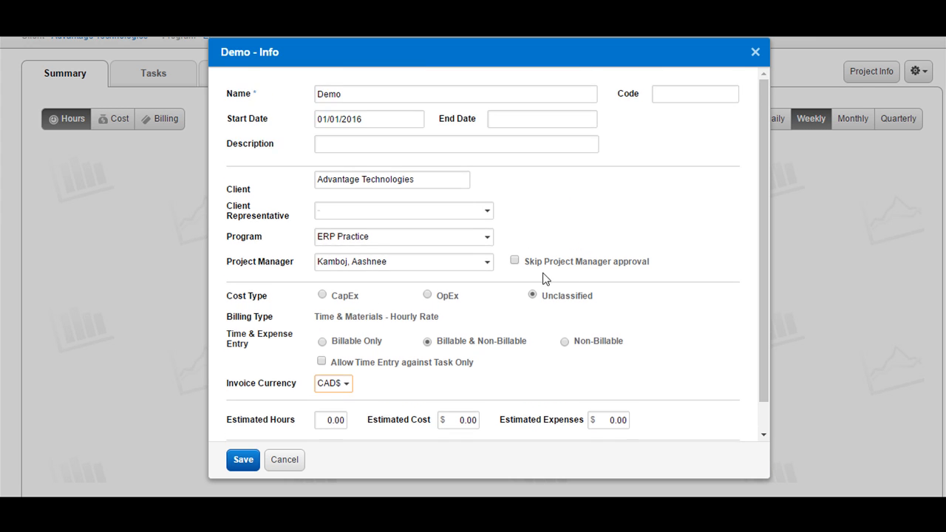
left_click(243, 461)
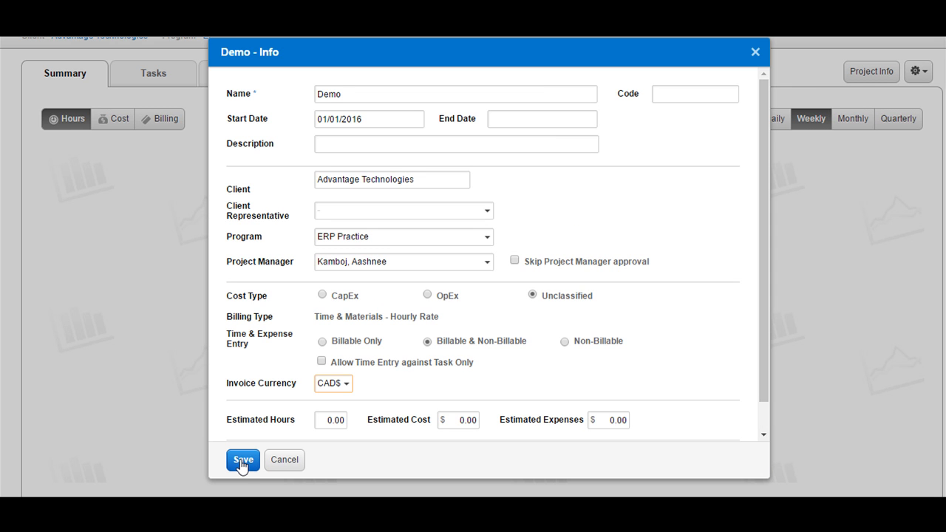
left_click(242, 461)
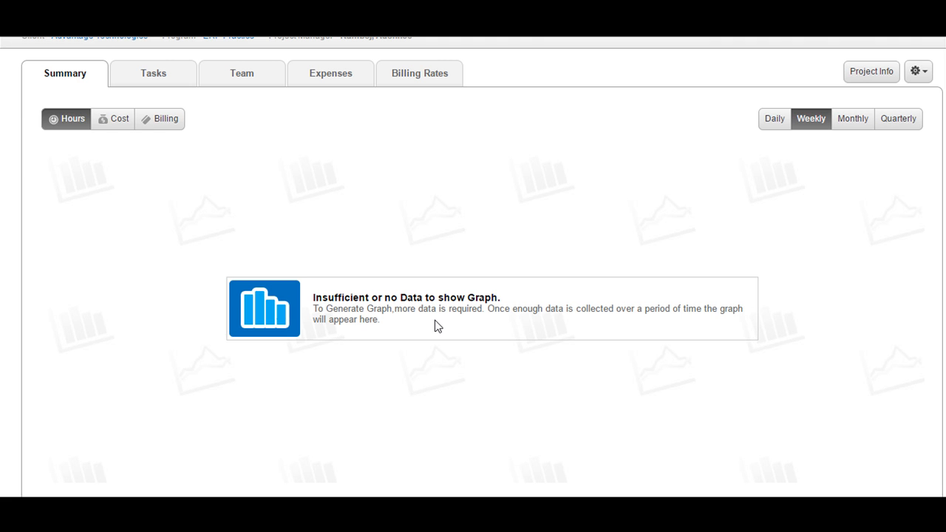
scroll(434, 320, "up", 2)
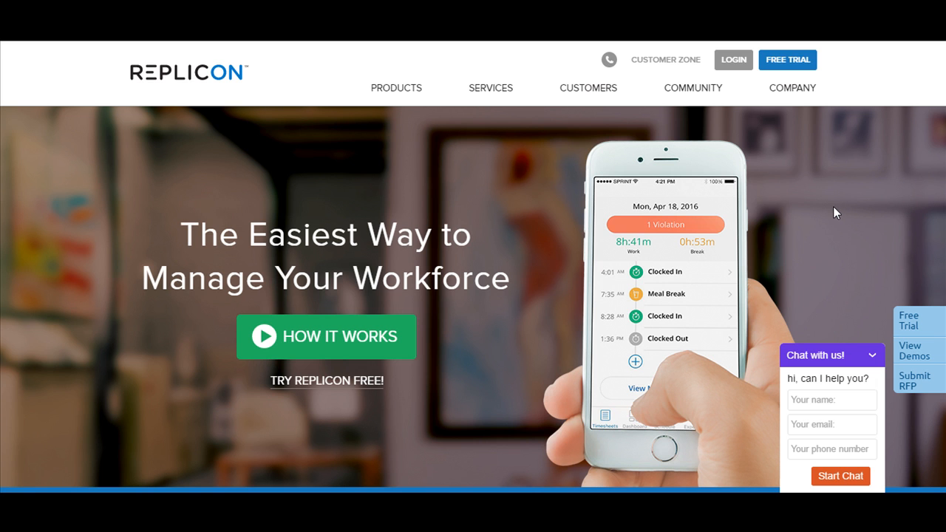
Open the Community from Replicon's Customer Zone website, and show the Help and Customer Community links in the web application
left_click(646, 65)
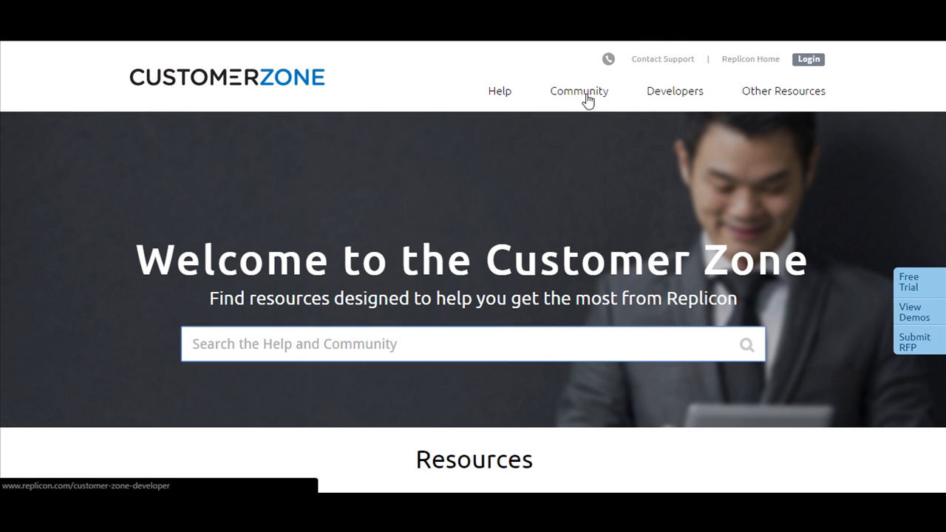
left_click(585, 100)
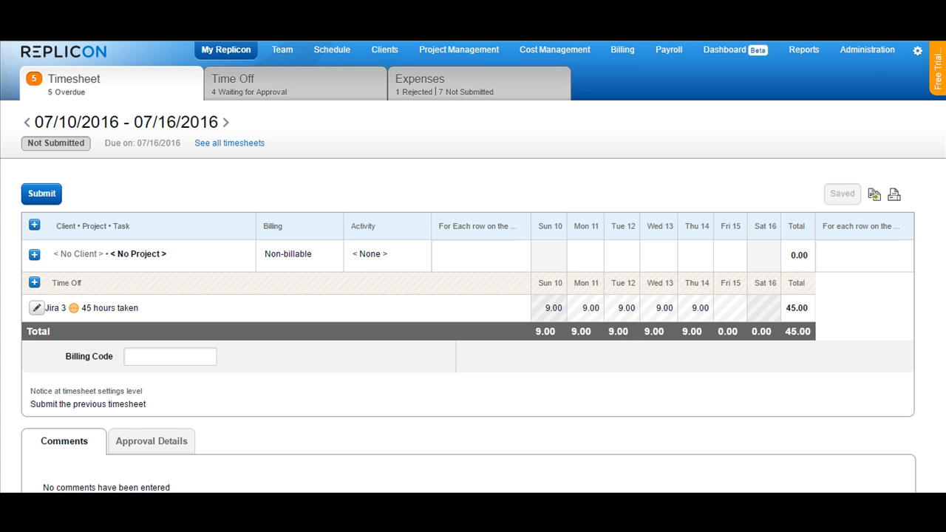
left_click(917, 51)
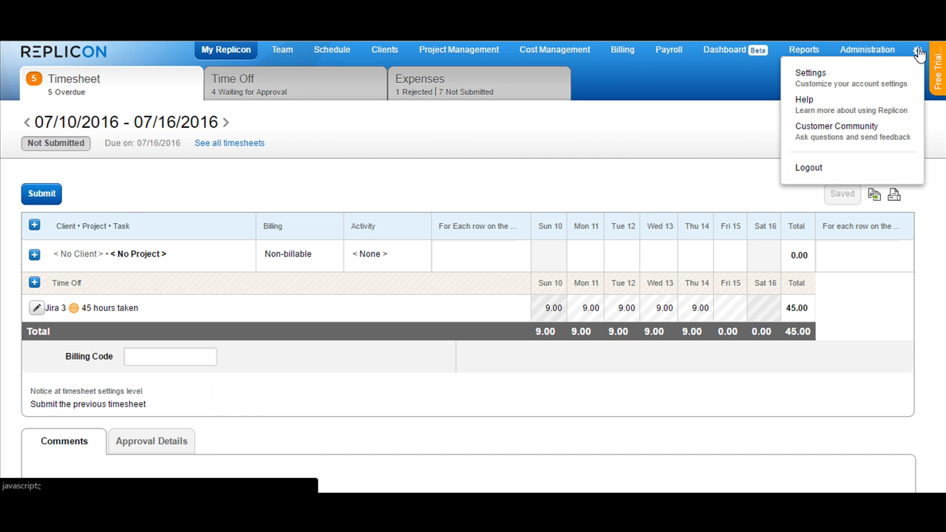